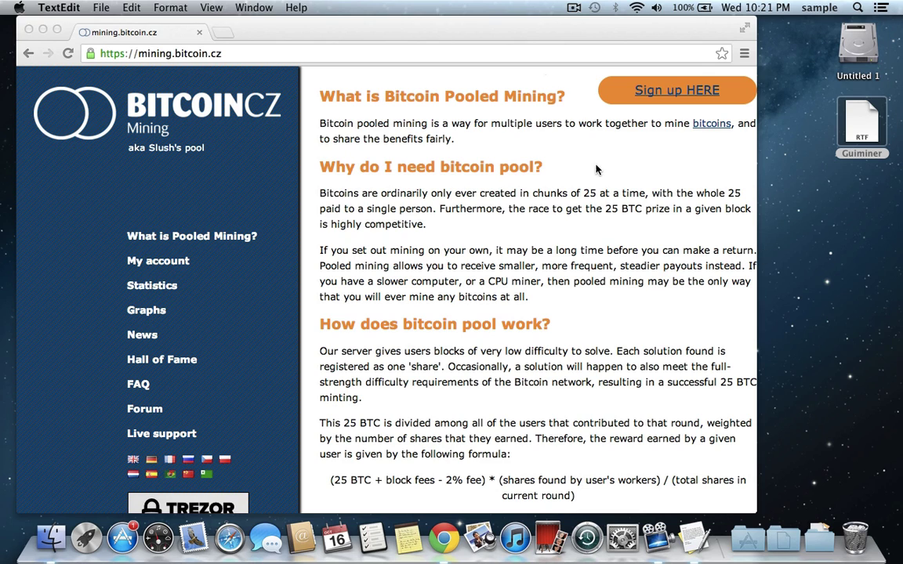
Step: Check About This Mac for OS X 10.8, Core 2 Duo and 4 GB memory, then close it
left_click(18, 7)
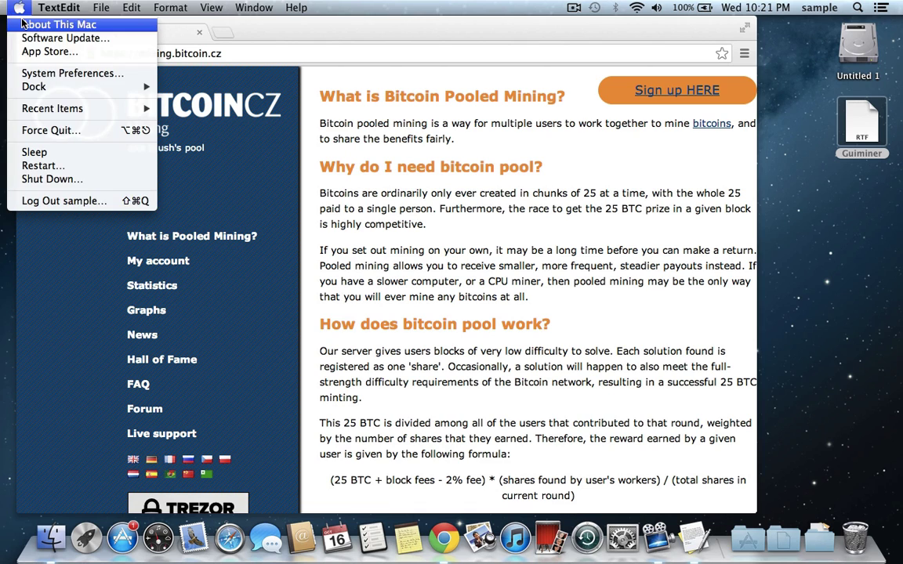
left_click(23, 25)
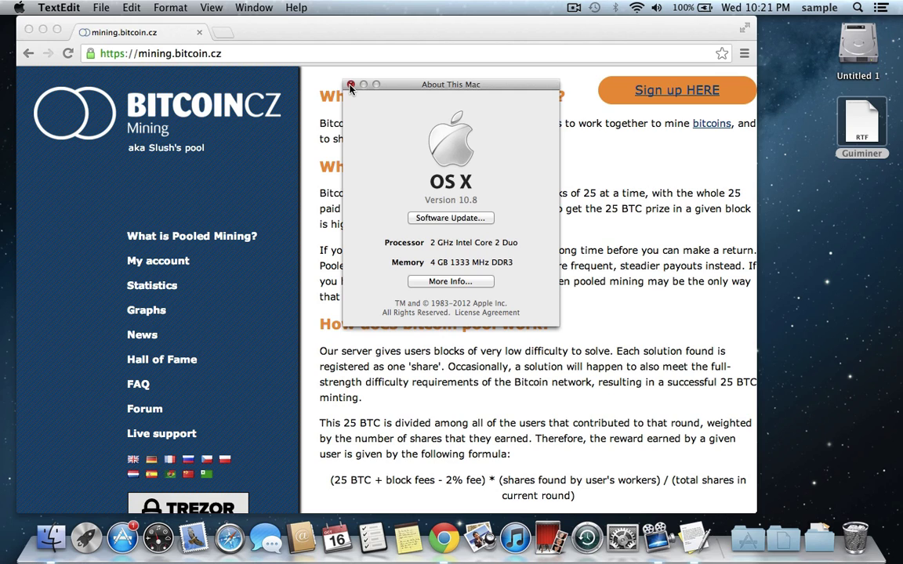
left_click(351, 85)
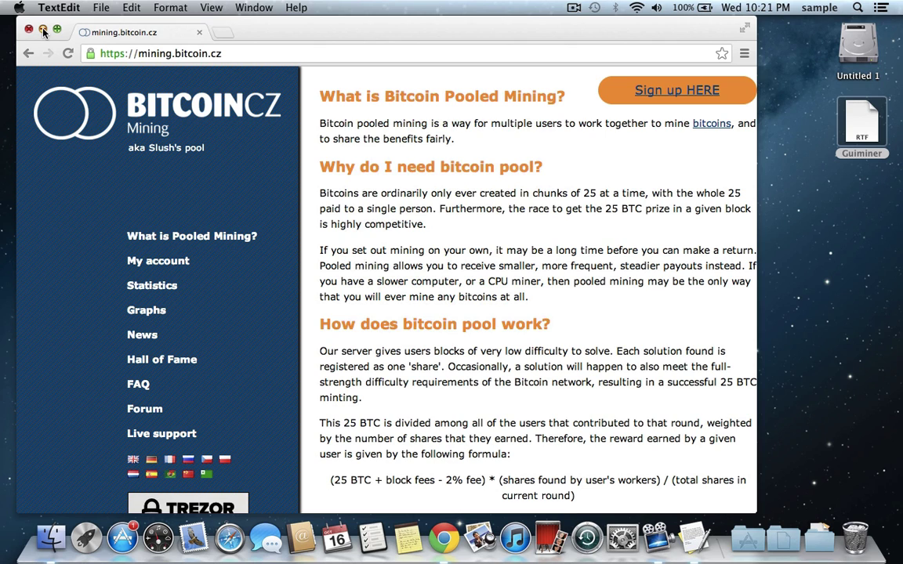
Step: Quit TextEdit and download guiminer-poclbm-macosx.dmg from the GitHub URL in a new Chrome tab
key("super+q")
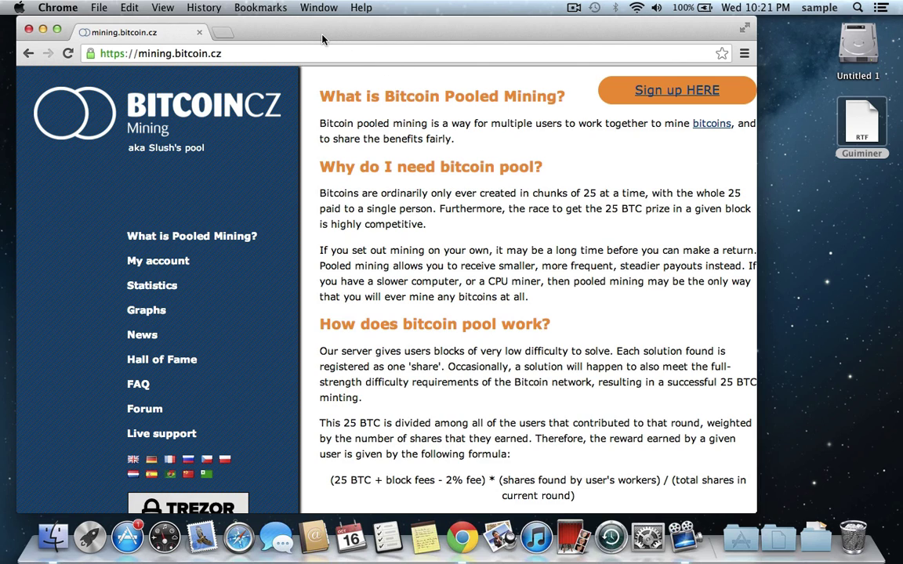
left_click(225, 35)
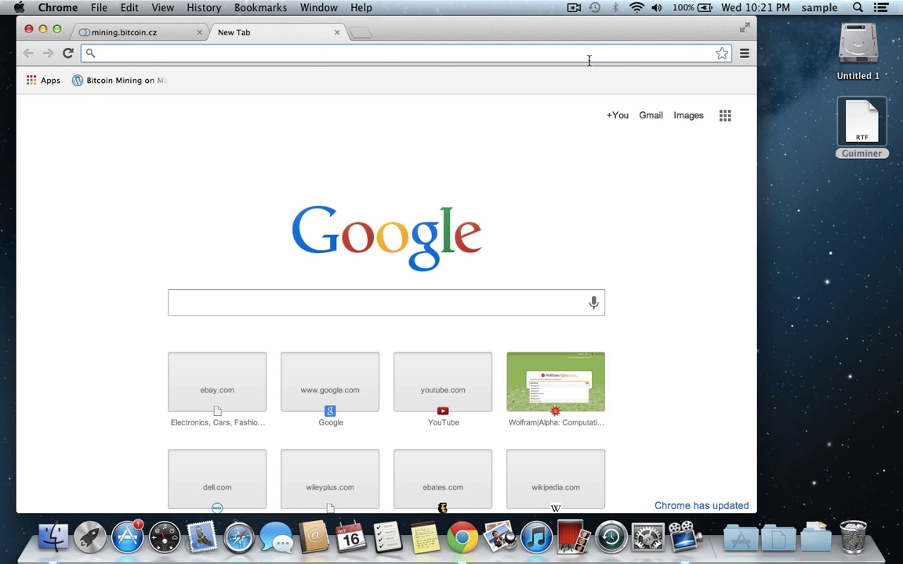
type("https://github.com/downloads/pletoss/poclbm/guiminer-poclbm-macosx.dmg")
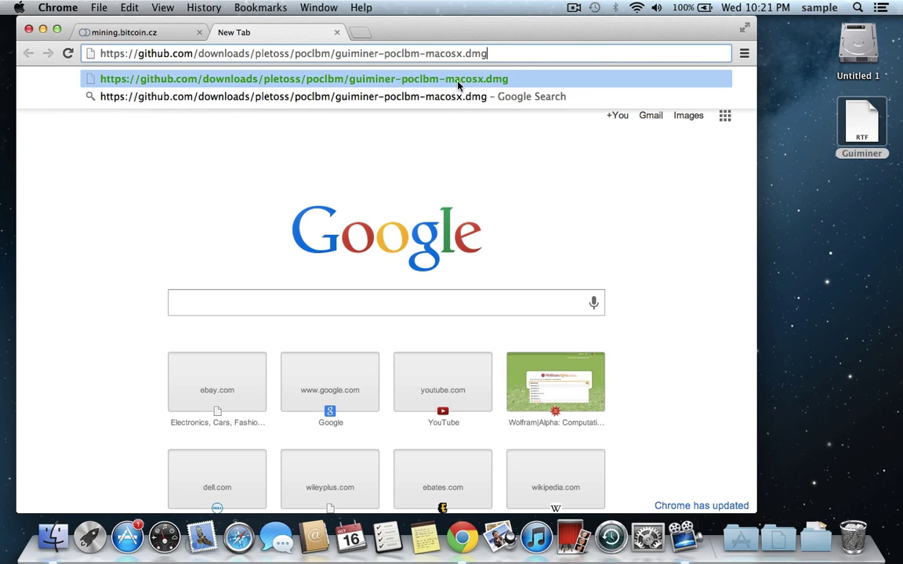
left_click(421, 82)
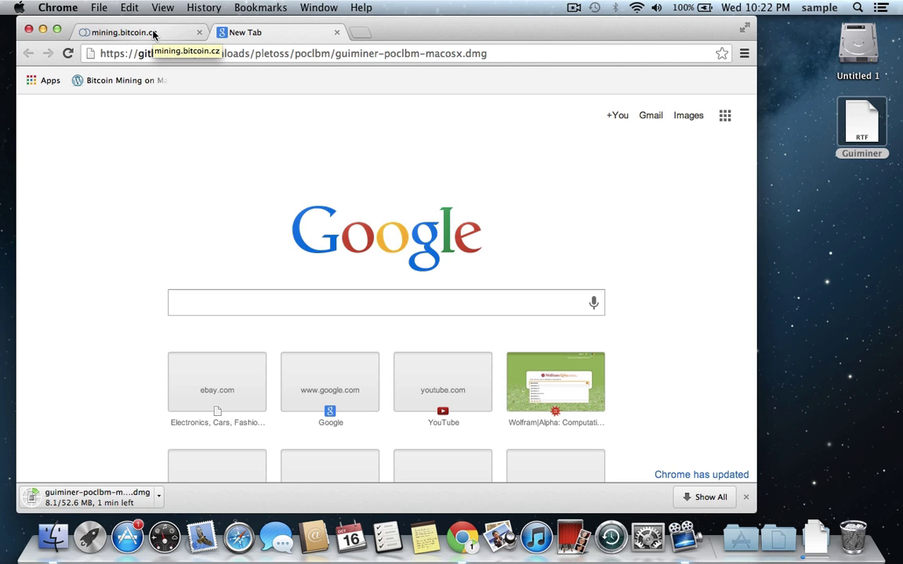
Step: On the mining.bitcoin.cz My account page, sign in with the pool username and password
left_click(154, 35)
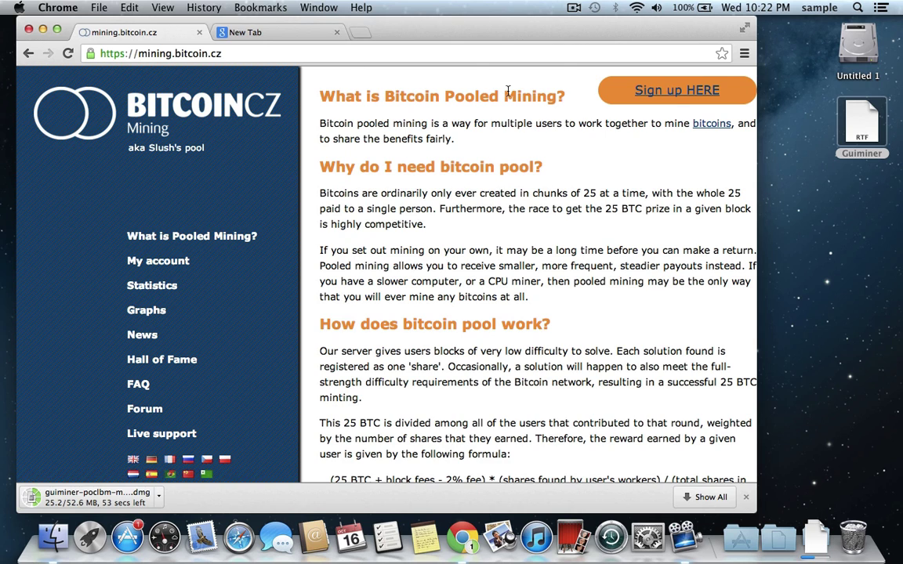
left_click(192, 260)
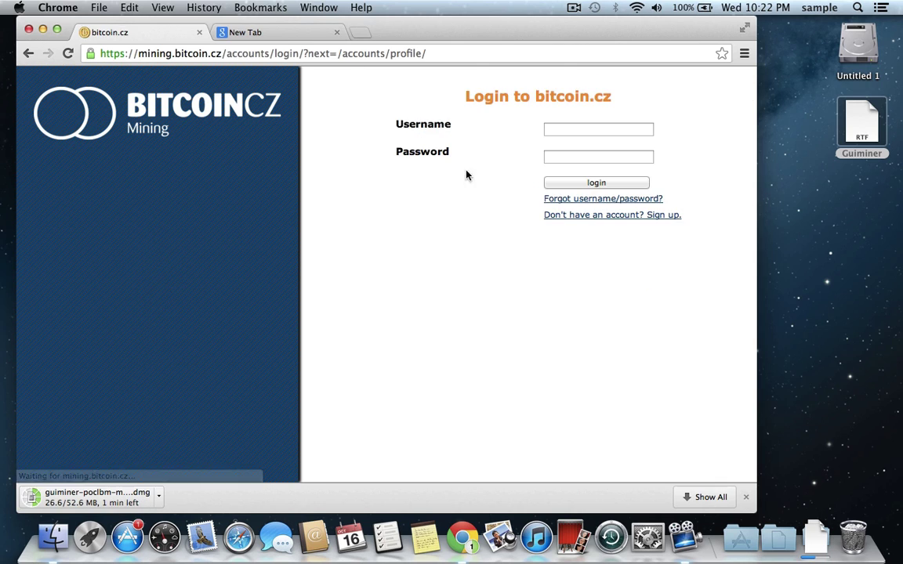
left_click(599, 127)
key("Tab")
key("Return")
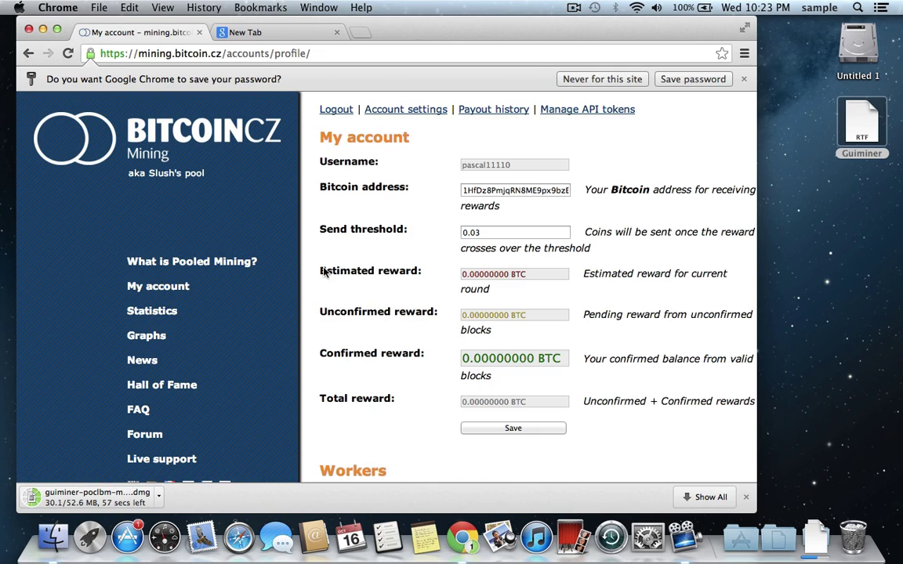
Step: Scroll the My account page to the Workers table to review worker logins and passwords
scroll(363, 268, "down", 10)
scroll(363, 266, "down", 3)
scroll(363, 266, "up", 5)
scroll(363, 266, "down", 6)
scroll(363, 268, "down", 2)
scroll(363, 268, "up", 5)
scroll(362, 267, "up", 2)
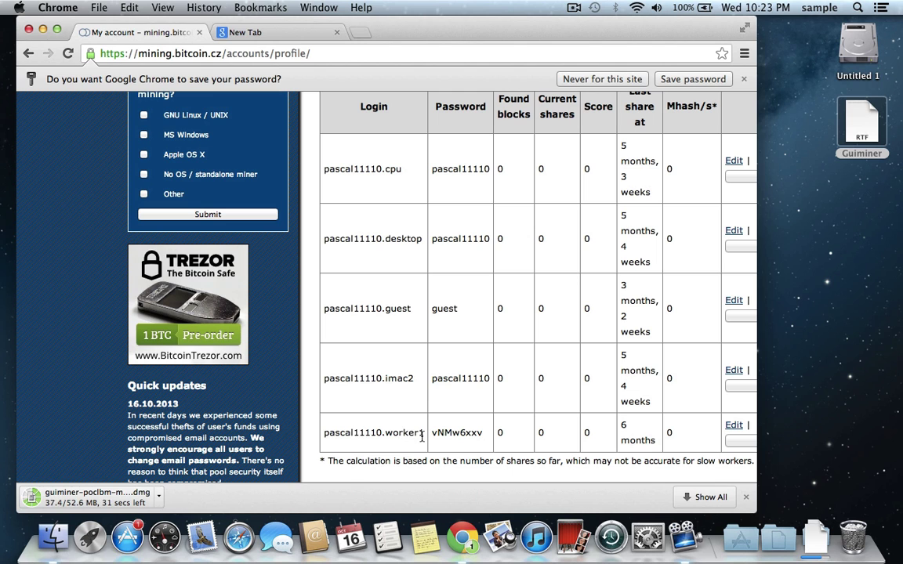
scroll(511, 418, "left", 3)
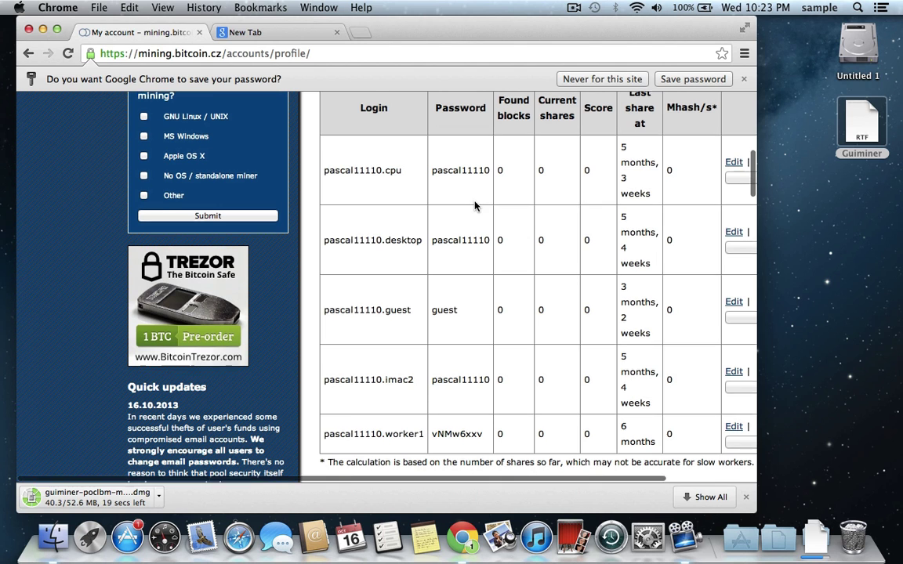
scroll(475, 202, "up", 10)
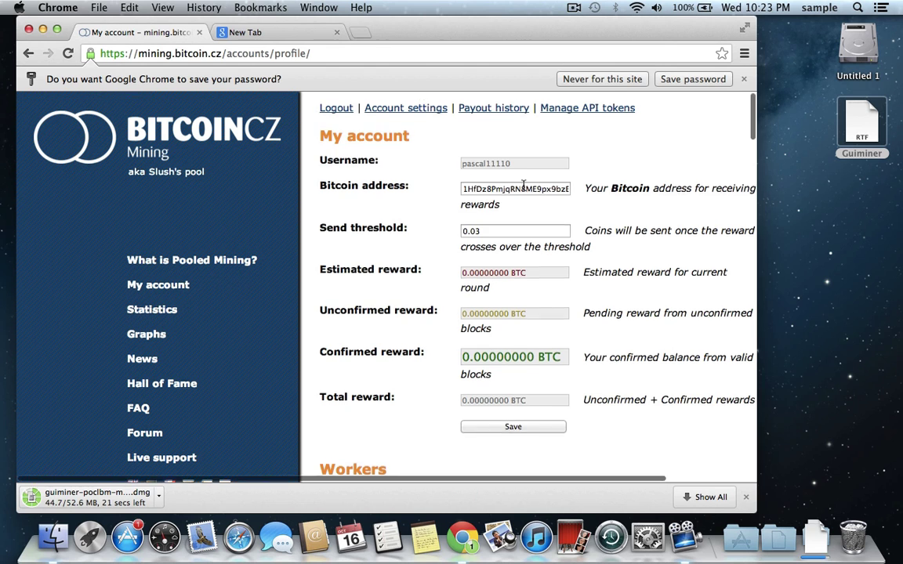
scroll(523, 185, "down", 10)
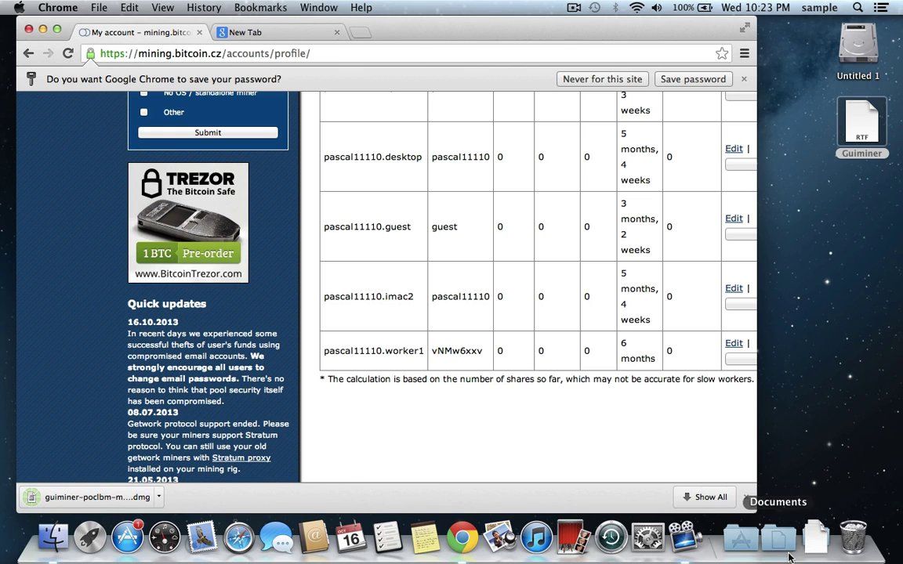
Step: Open guiminer-poclbm-macosx.dmg from the Downloads folder and move its mounted window aside
left_click(820, 541)
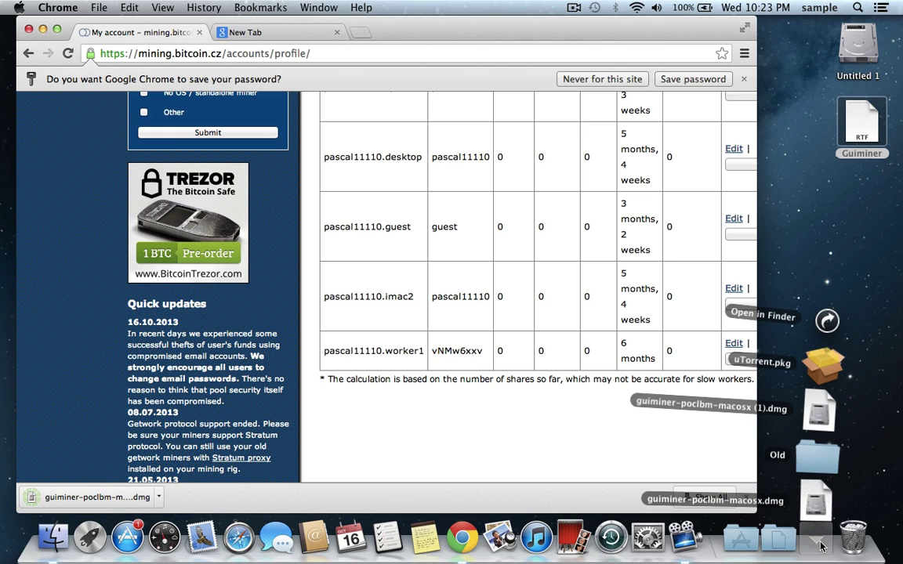
left_click(828, 324)
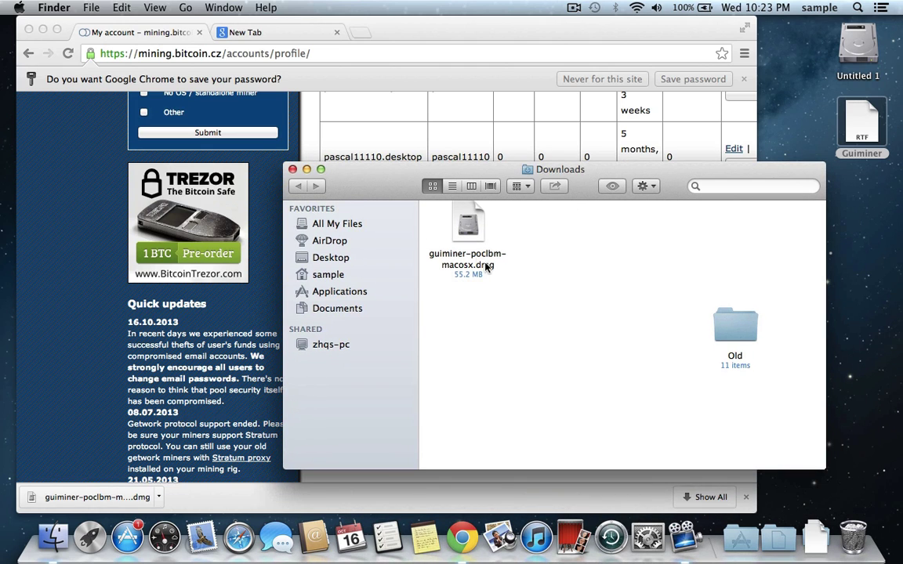
left_click(464, 228)
double_click(464, 229)
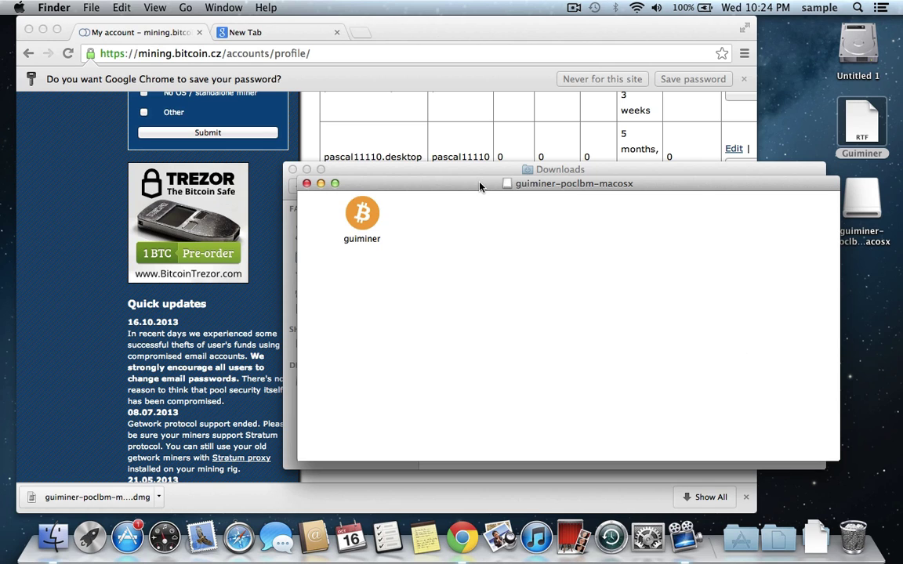
left_click_drag(481, 187, 417, 119)
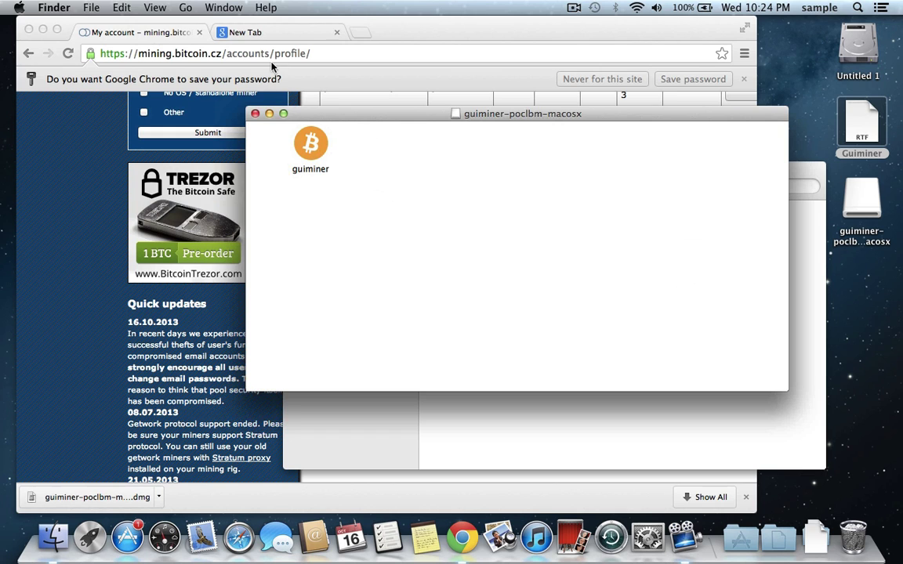
Step: Minimize Chrome and copy the guiminer app from the disk image onto the desktop
left_click(44, 30)
left_click(313, 150)
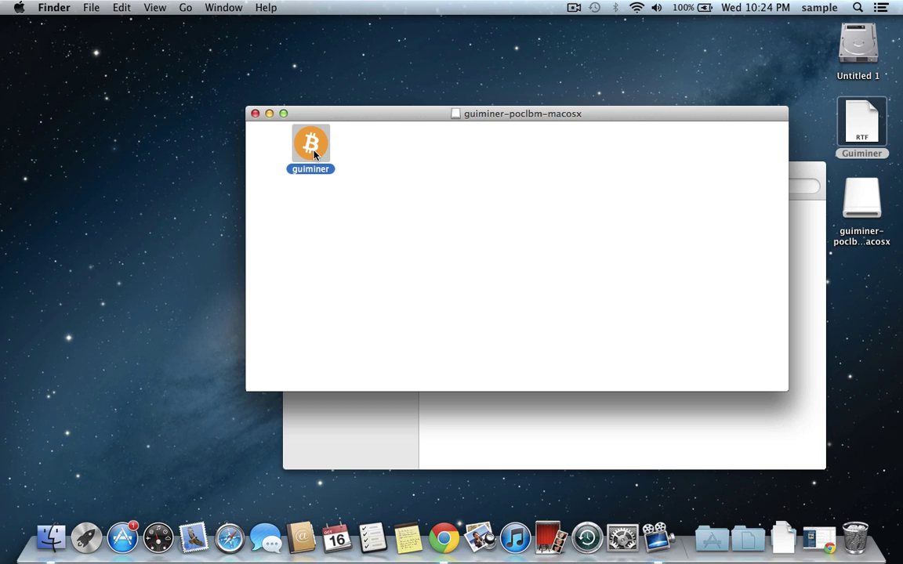
left_click_drag(313, 150, 67, 73)
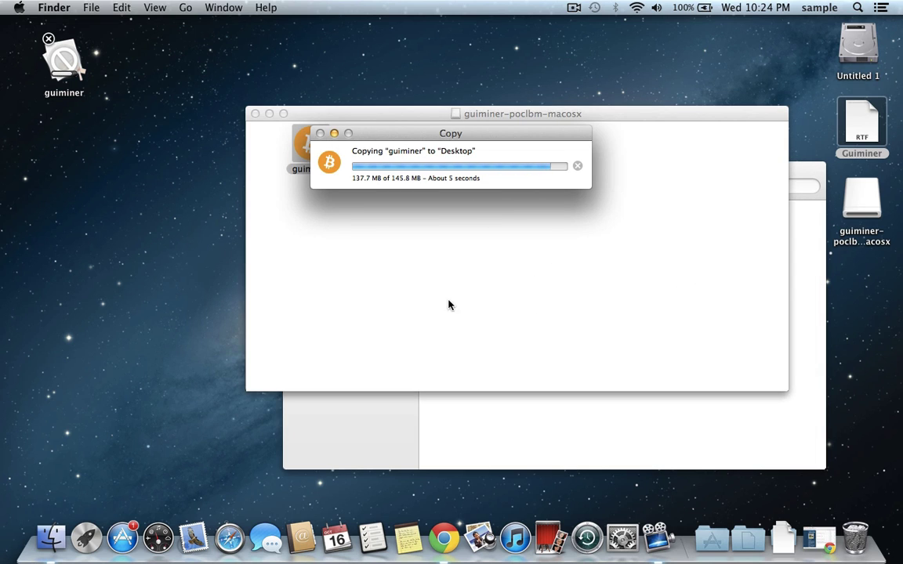
left_click(255, 114)
Step: Launch the desktop guiminer copy, approving the downloaded-app Gatekeeper warning
left_click(219, 109)
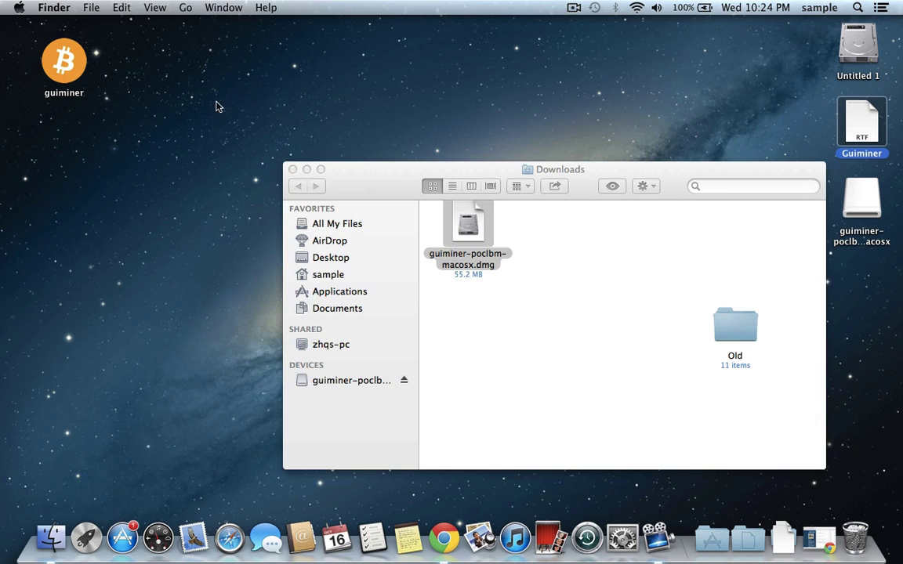
double_click(60, 67)
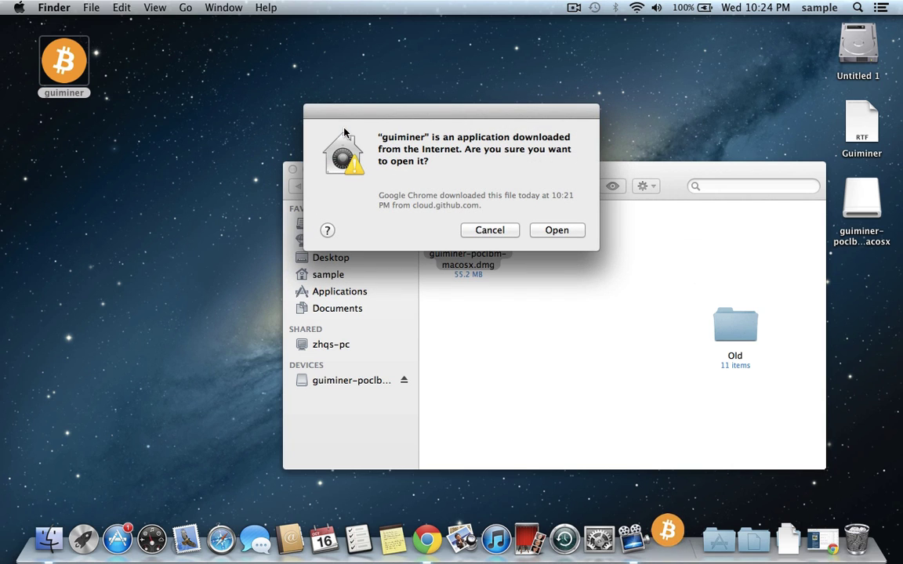
left_click(563, 232)
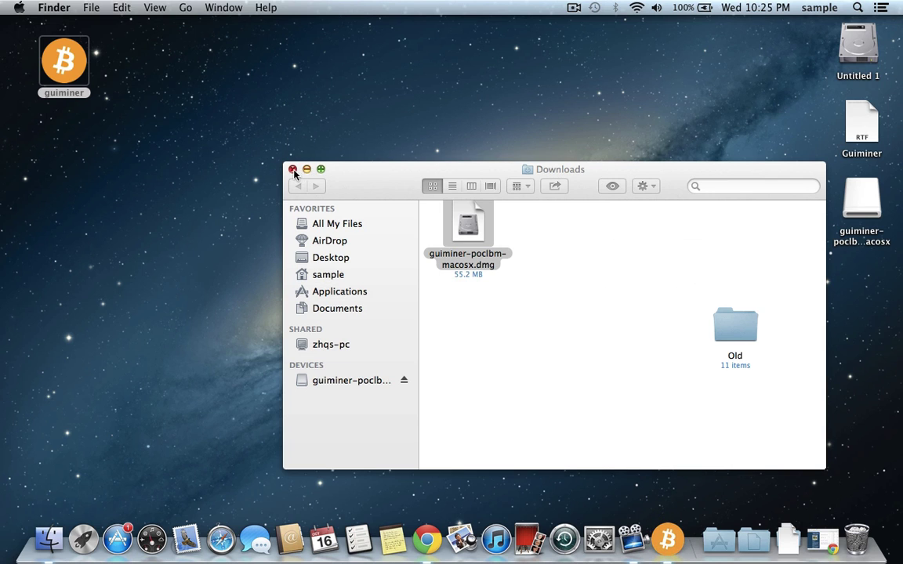
left_click(632, 306)
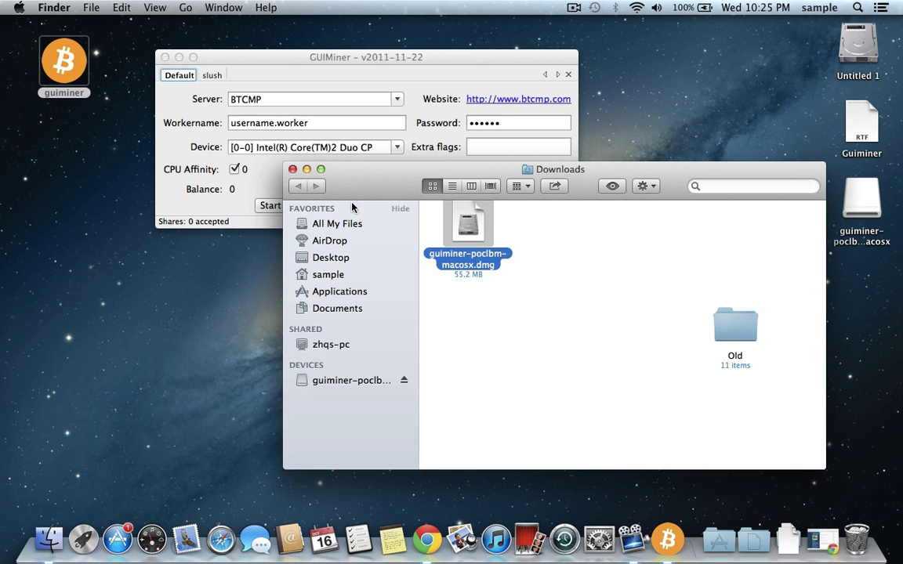
Step: Close Downloads, move the Slush Pool Chrome window down-right, and bring GUIMiner to front
key("super+w")
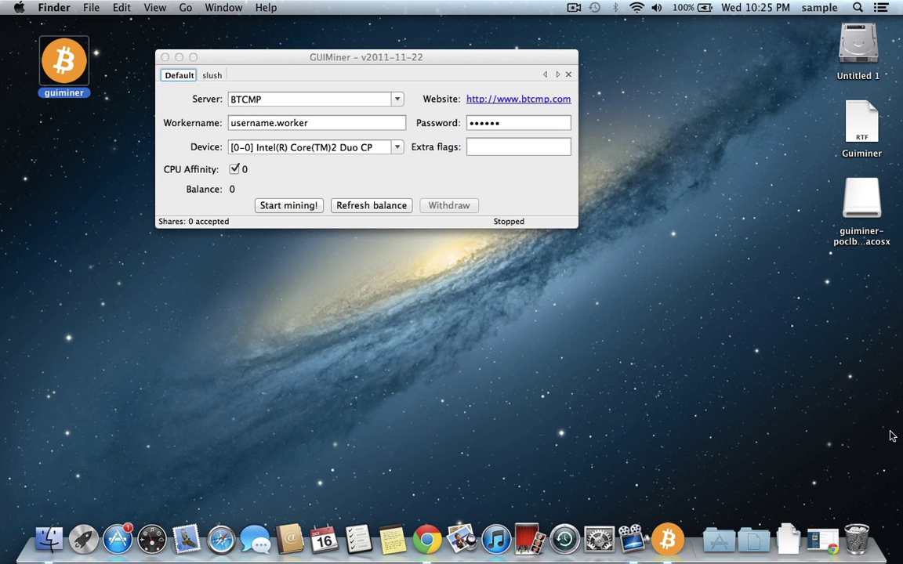
left_click(710, 328)
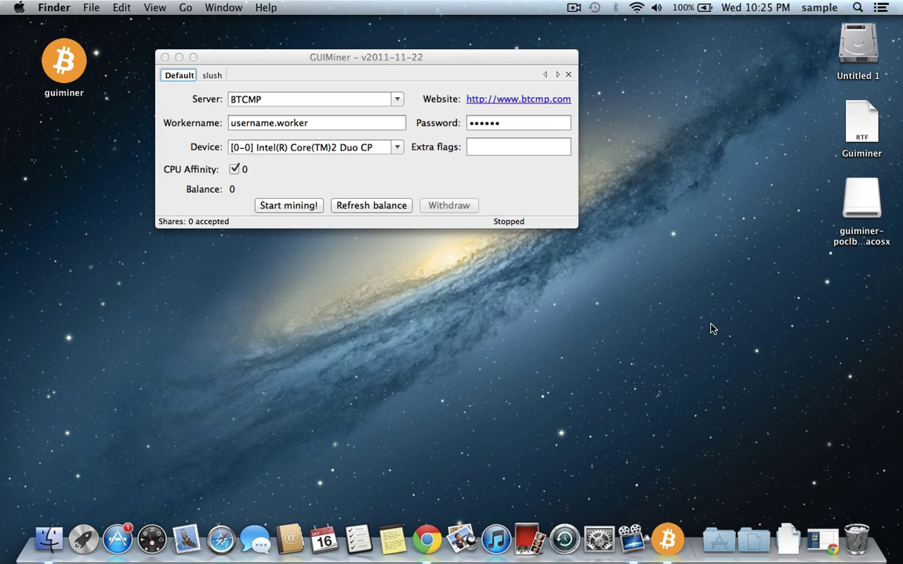
left_click(420, 533)
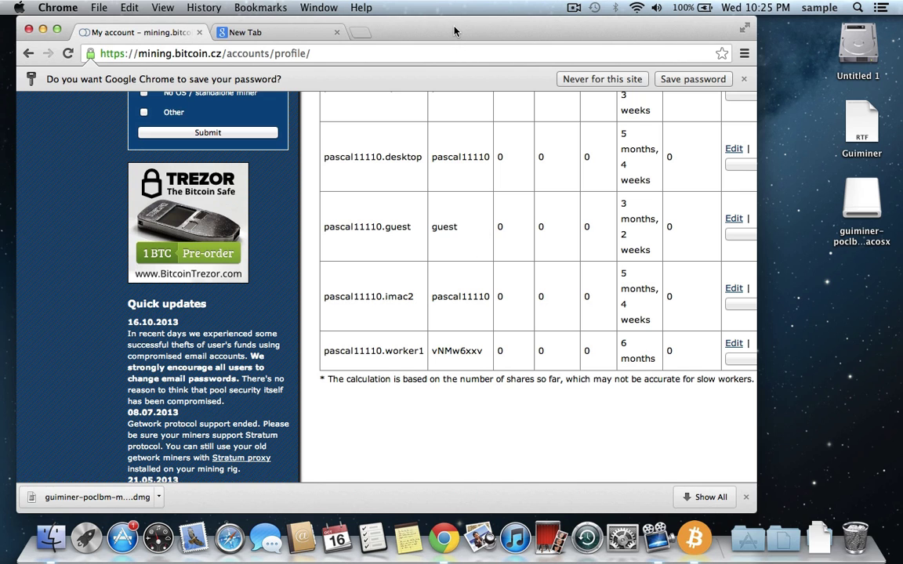
left_click_drag(454, 30, 542, 150)
left_click(364, 76)
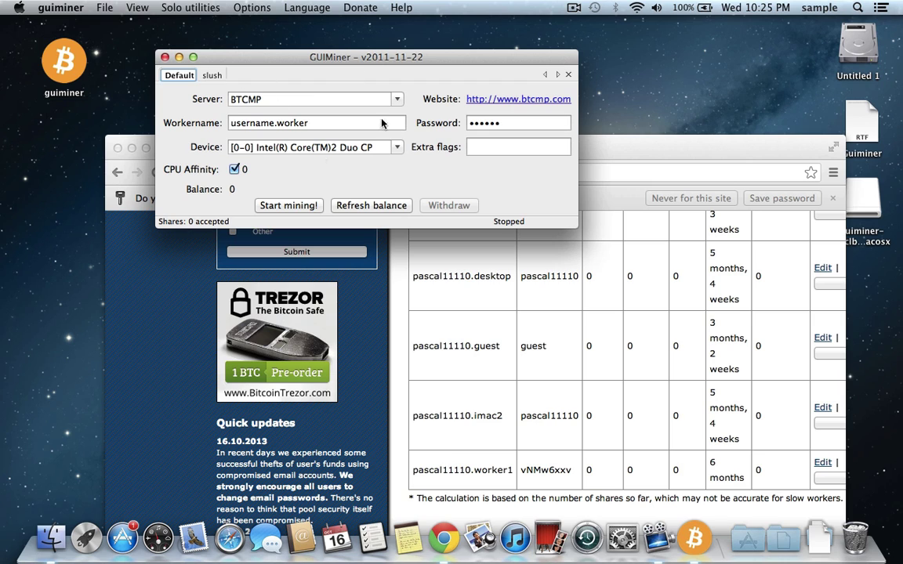
Step: Create a new OpenCL miner via File > New miner, naming it 'Opencl'
left_click(102, 7)
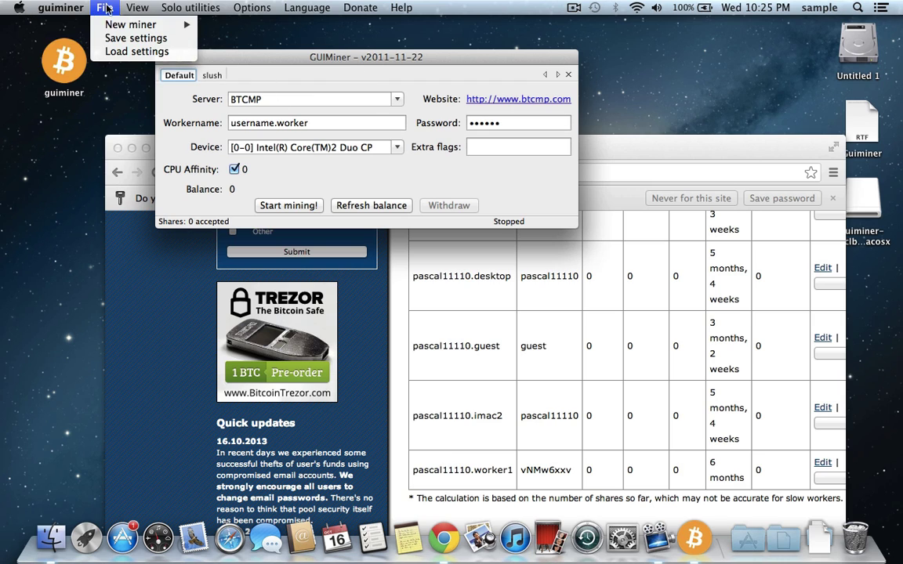
mouse_move(149, 25)
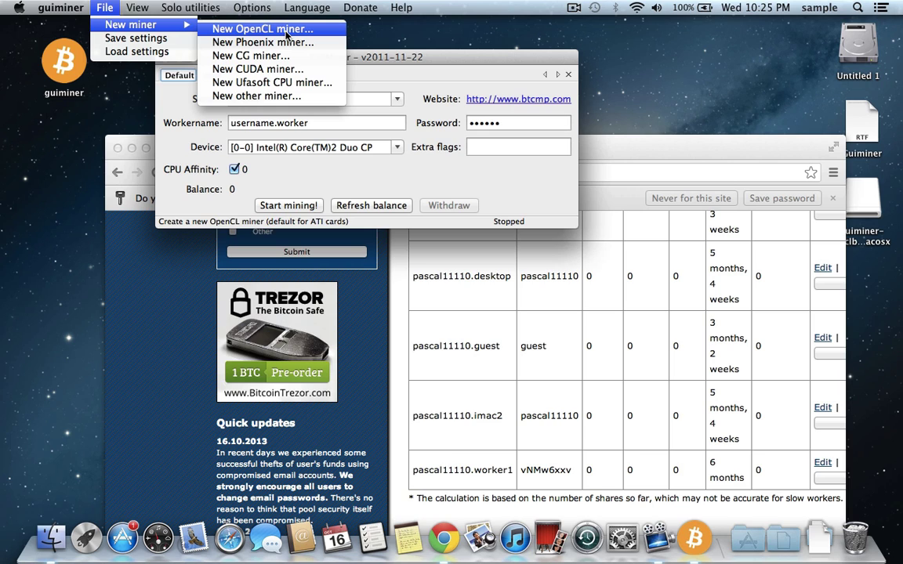
left_click(287, 31)
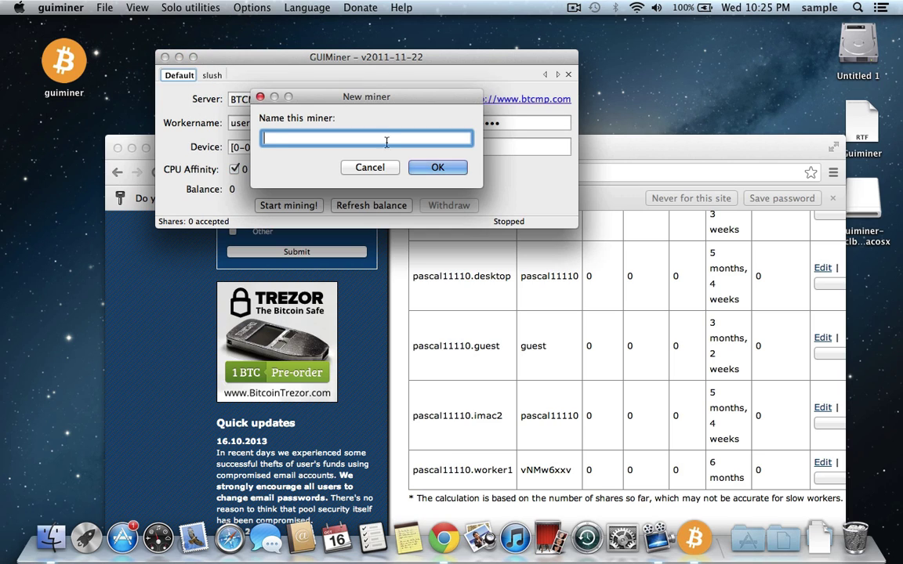
type("Opencl")
left_click(424, 167)
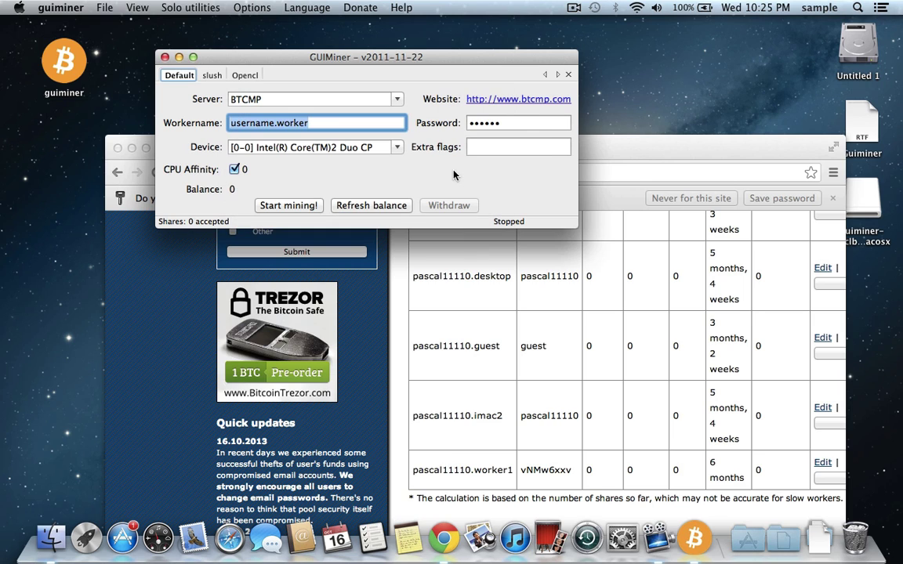
Step: Set the Opencl miner's server to slush's pool
left_click(248, 77)
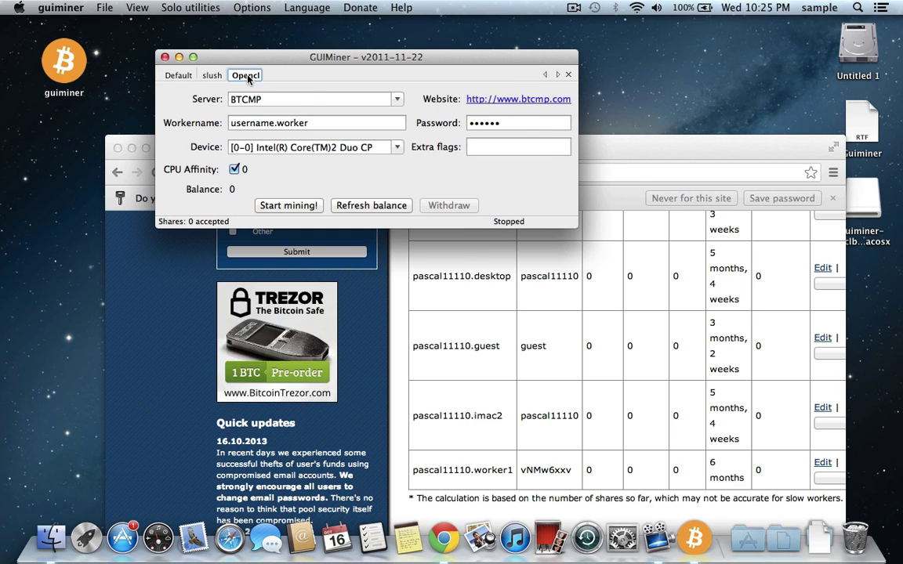
left_click(397, 101)
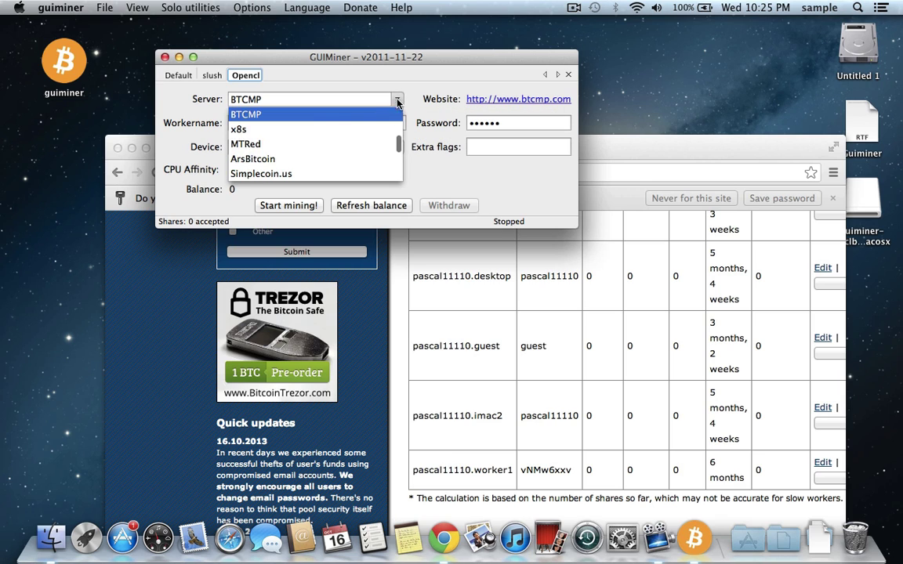
scroll(345, 143, "down", 5)
scroll(345, 144, "up", 10)
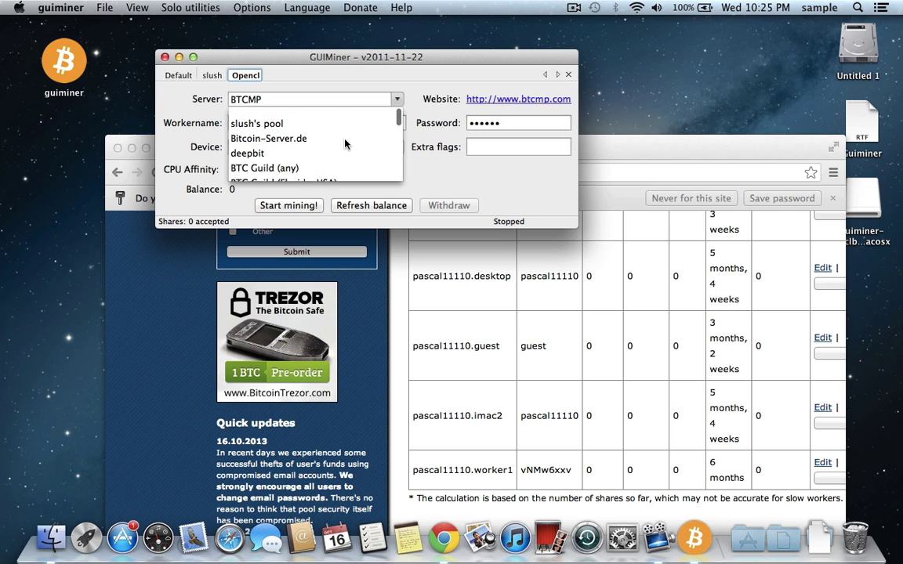
left_click(266, 115)
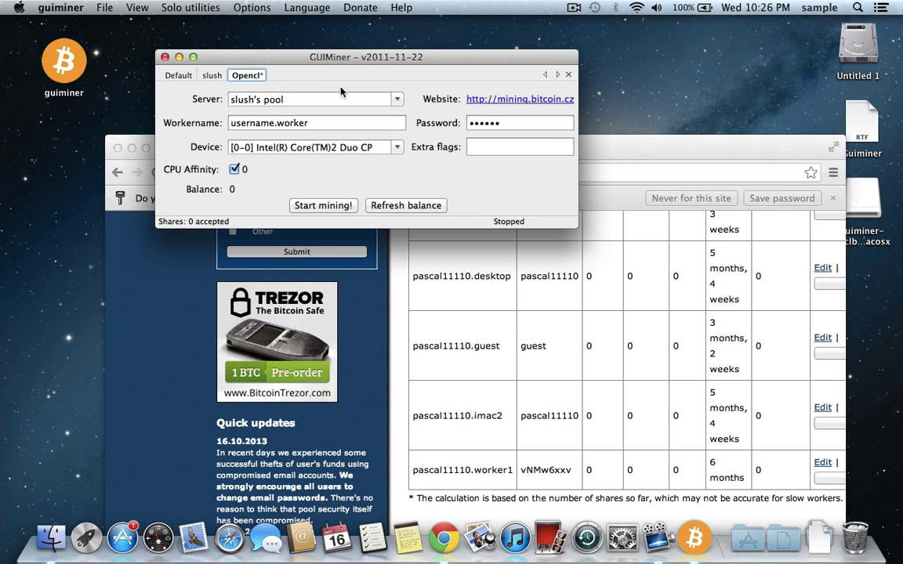
Step: Replace the placeholder worker name with the guest worker login and enter its password
left_click(353, 127)
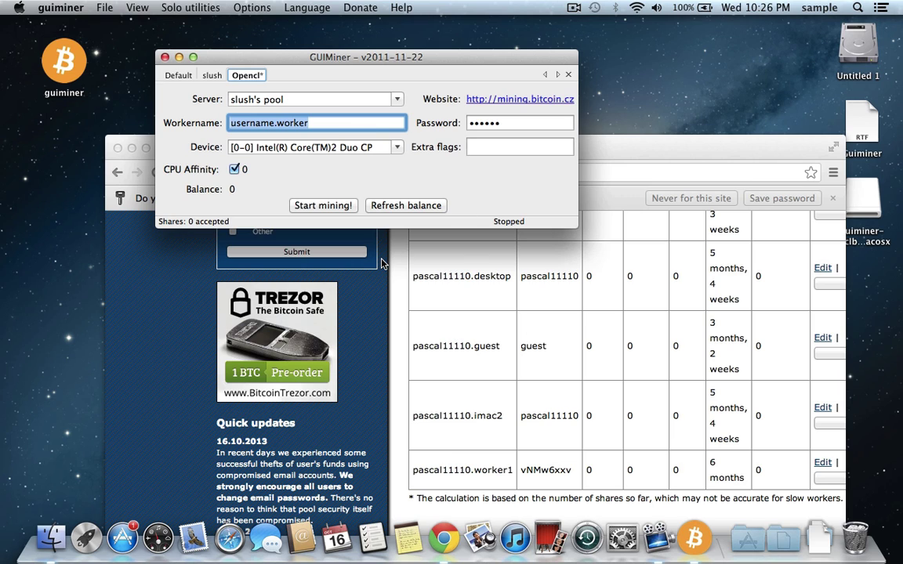
type("pascal11110.guest")
key("Tab")
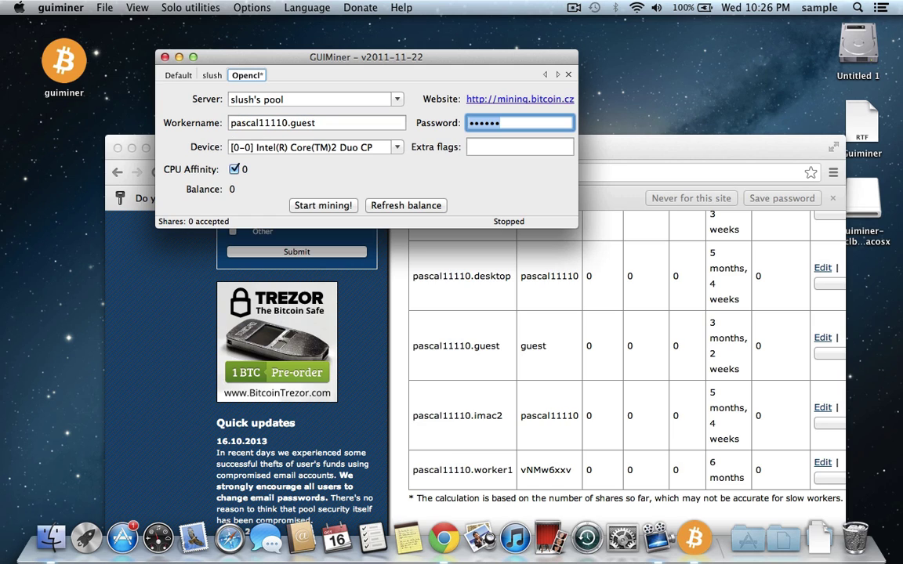
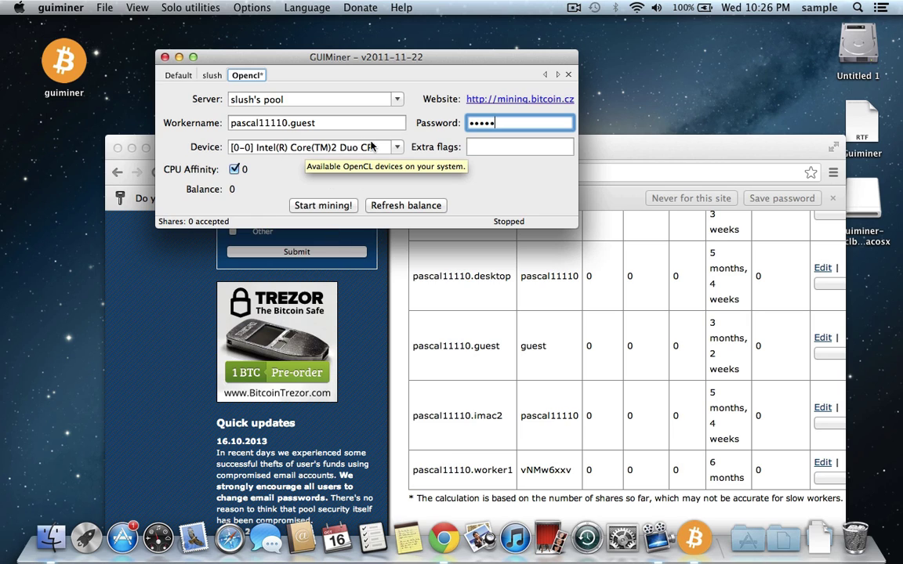
Step: Select [0-1] GeForce 9400M as the Opencl miner's device instead of the Intel CPU
left_click(398, 149)
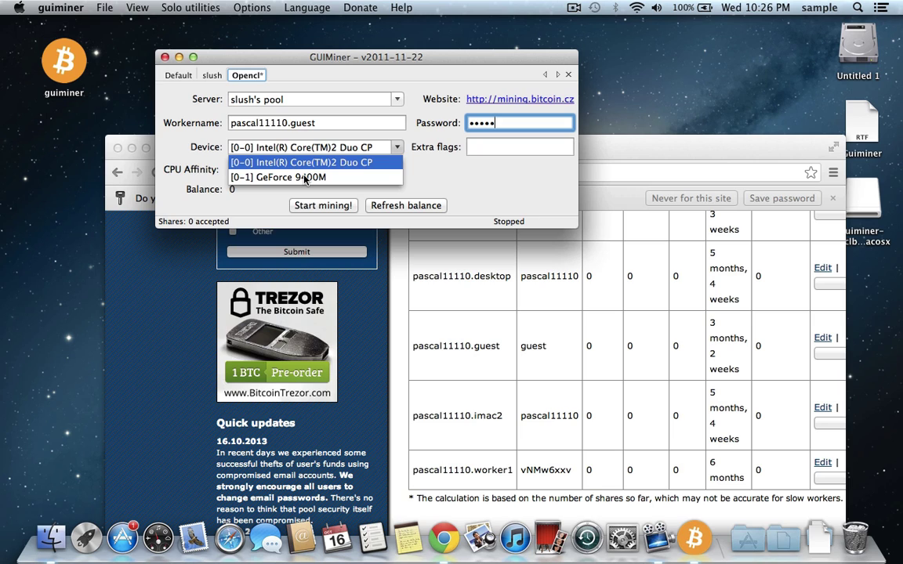
left_click(305, 177)
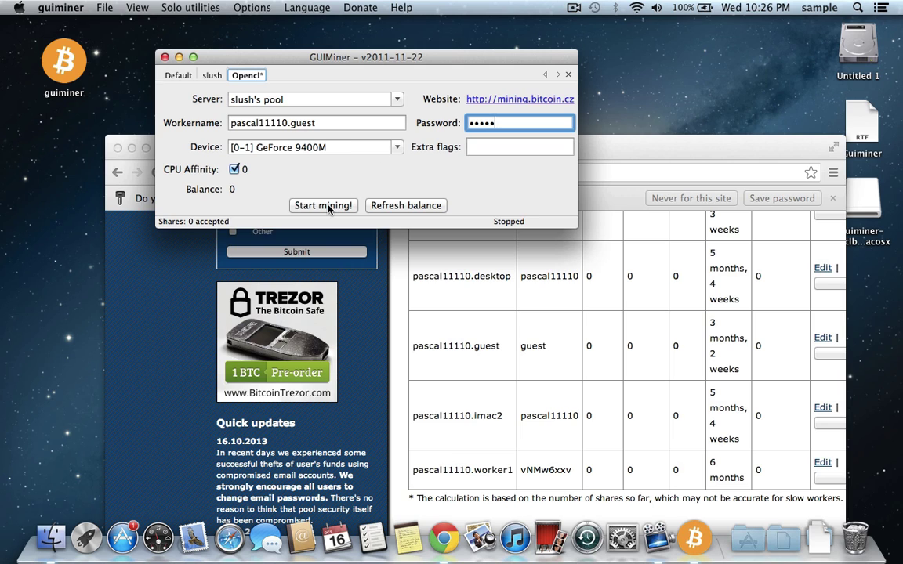
Step: Start the Opencl miner on slush's pool so it hashes at about 954 khash/s
left_click(329, 205)
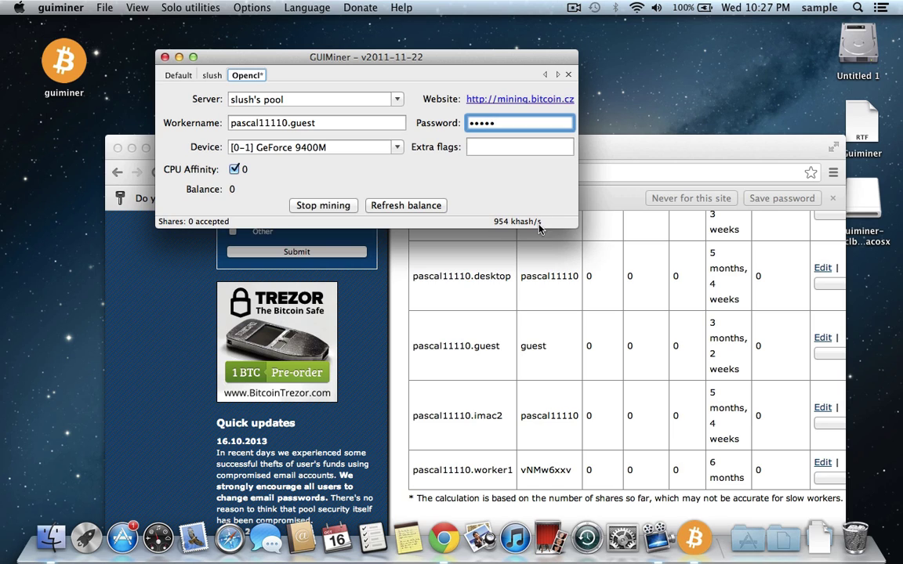
Step: Review the guest worker's row in the Slush Pool Workers table, then return to the running GUIMiner
left_click(610, 271)
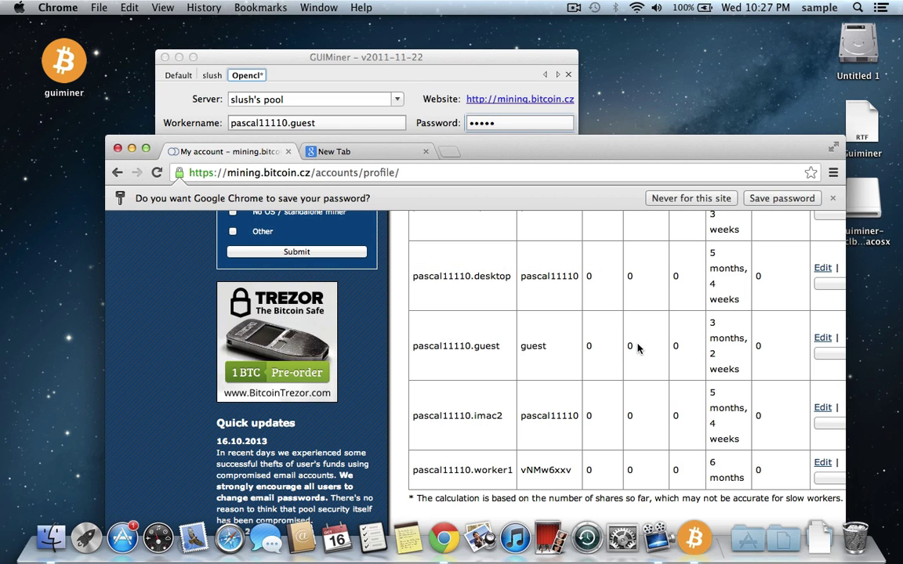
scroll(637, 349, "down", 3)
scroll(638, 349, "up", 8)
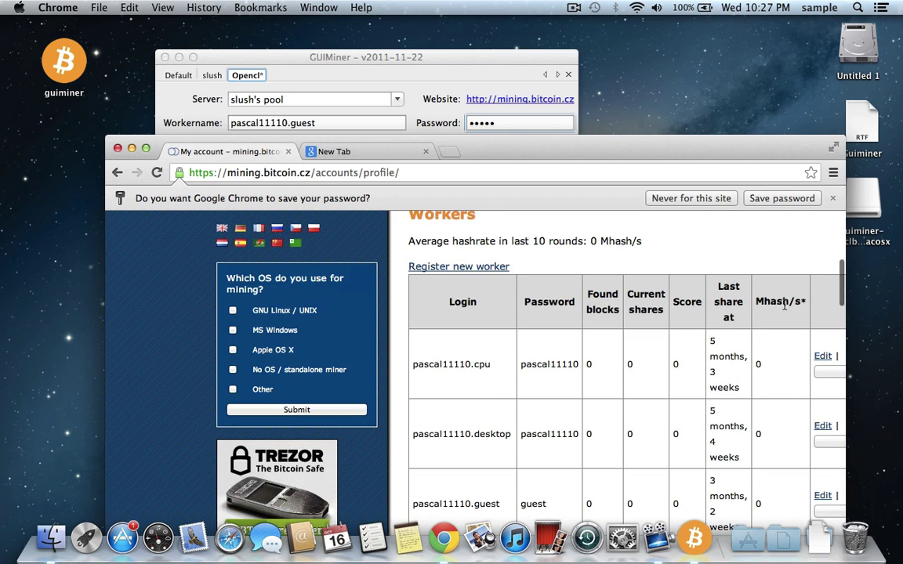
scroll(782, 392, "down", 4)
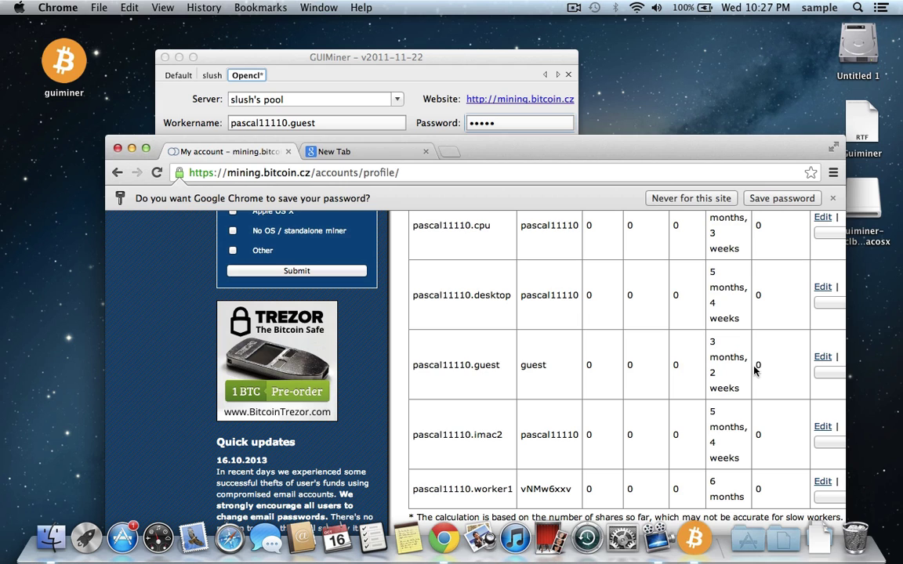
left_click(454, 87)
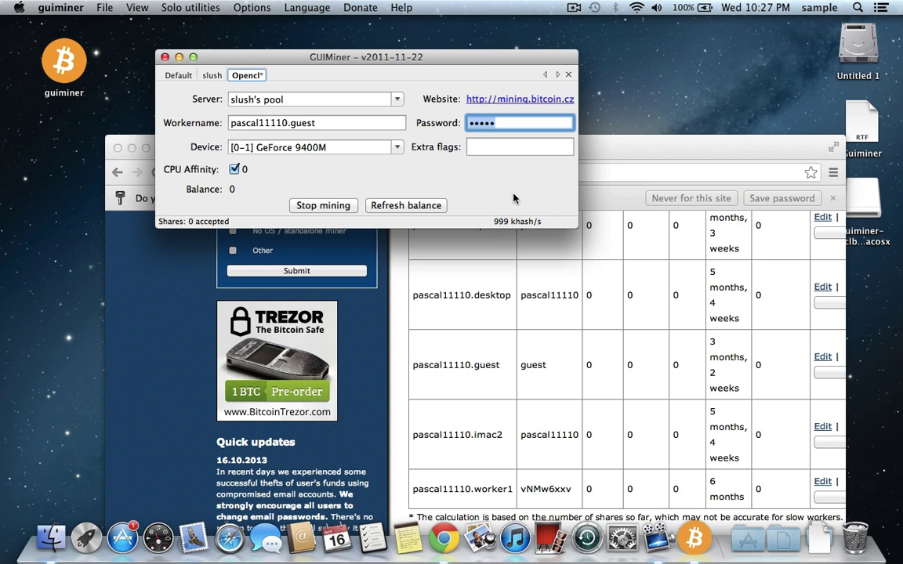
Step: Review the My account summary showing 0.00000000 BTC rewards and select the Username value
left_click(582, 294)
scroll(582, 295, "down", 1)
scroll(582, 294, "down", 2)
scroll(582, 294, "up", 15)
scroll(582, 294, "down", 2)
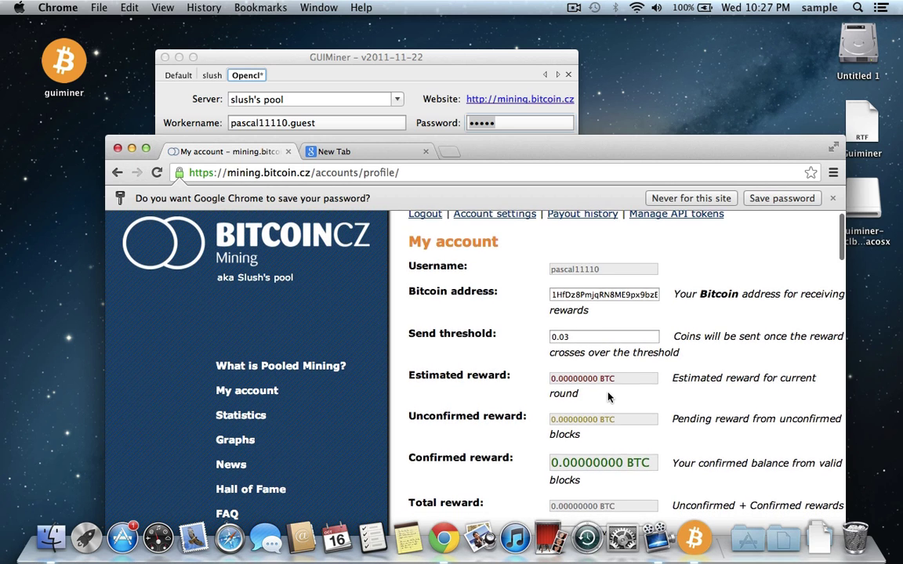
scroll(605, 397, "down", 4)
scroll(609, 397, "up", 4)
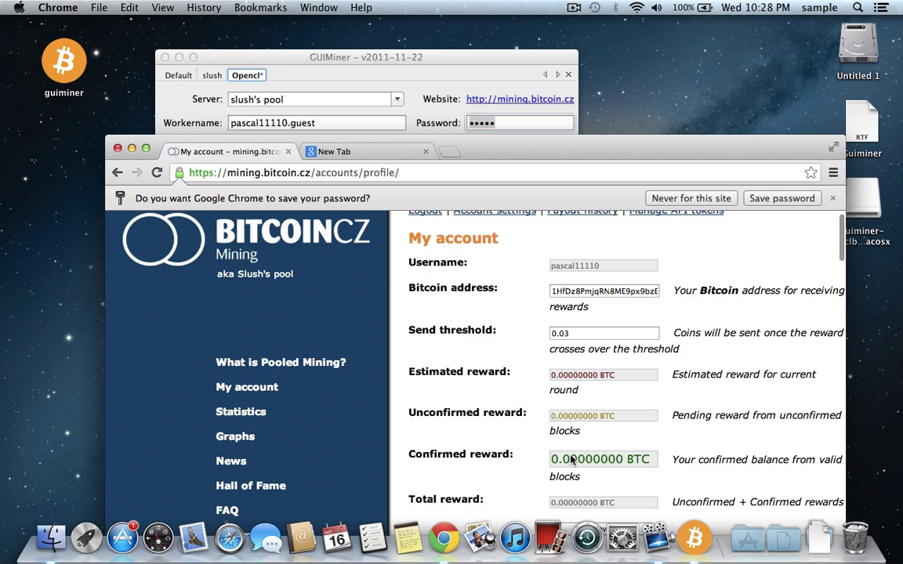
left_click_drag(600, 266, 527, 272)
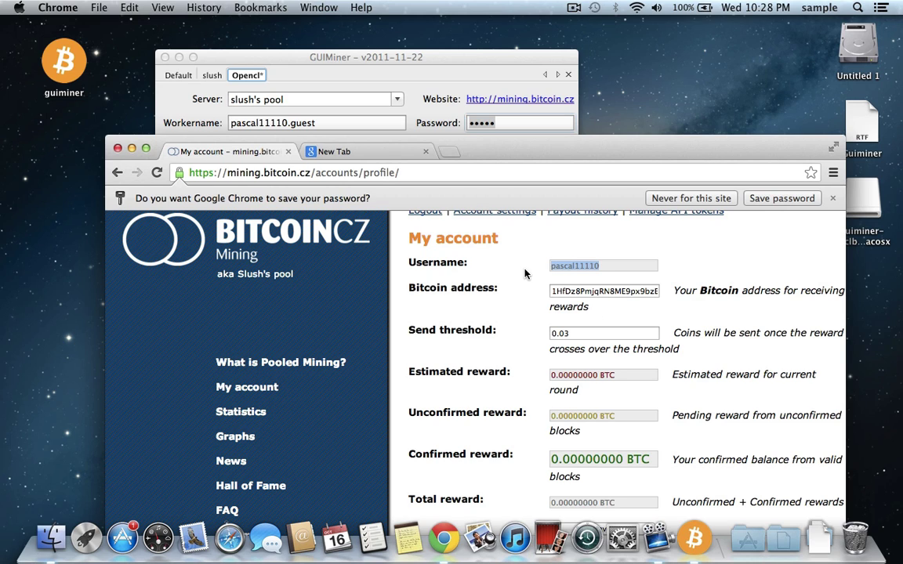